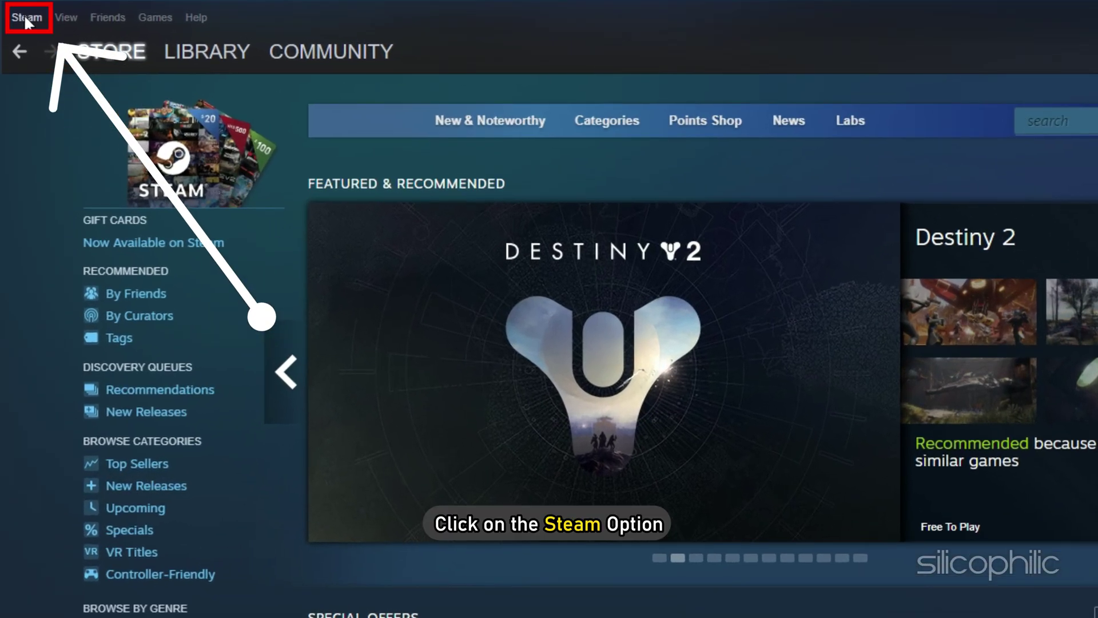
Step: Open the Steam Library Folders manager through the Downloads section of the Steam settings
click(18, 12)
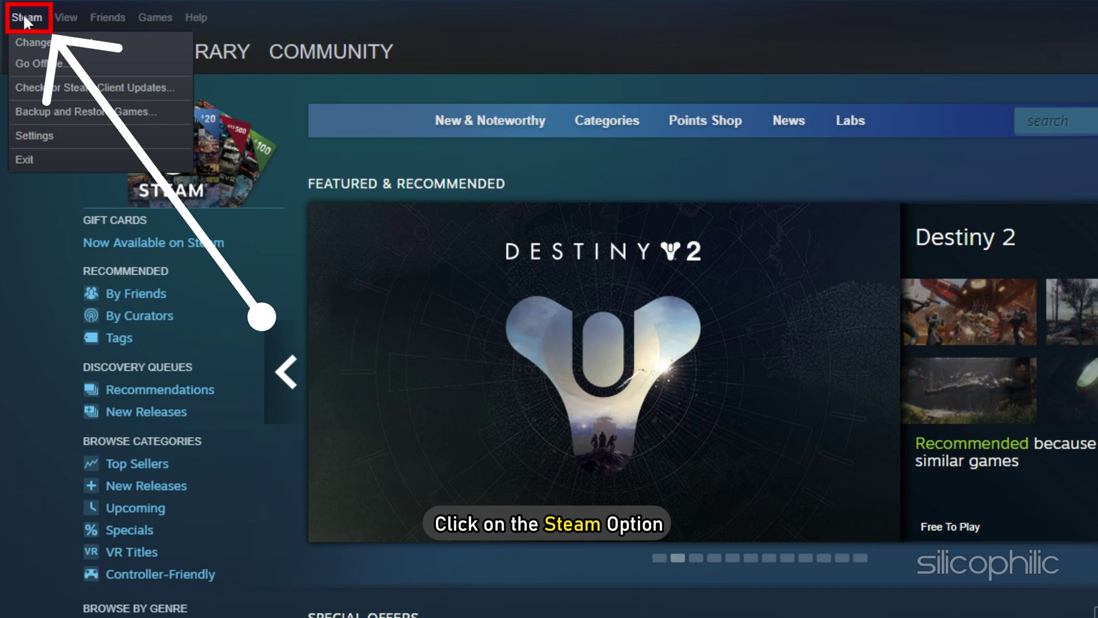
click(37, 135)
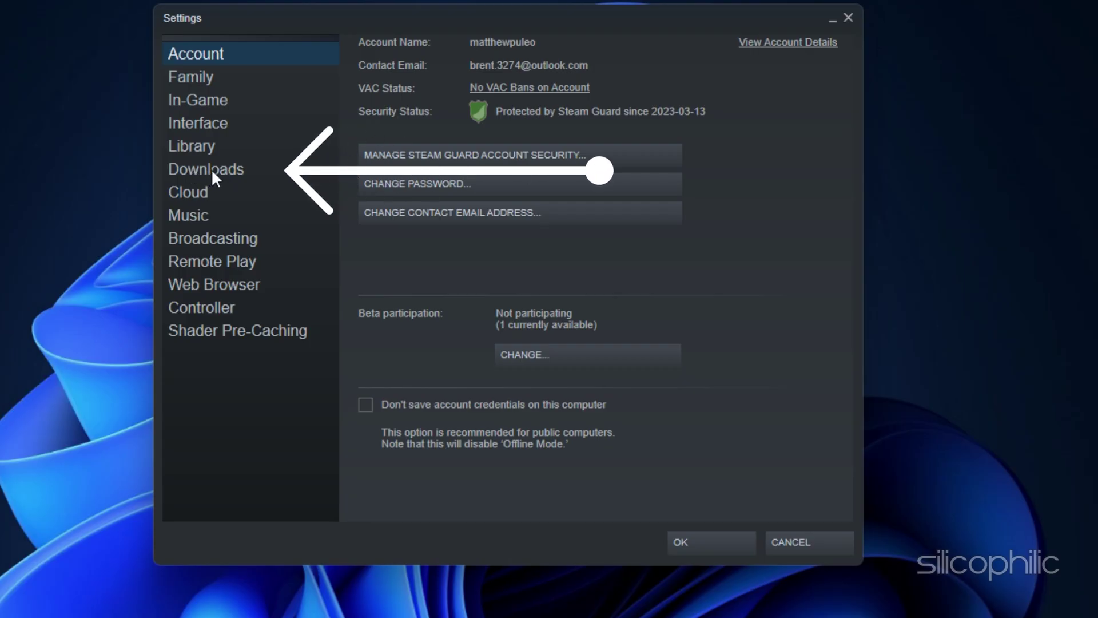
click(211, 169)
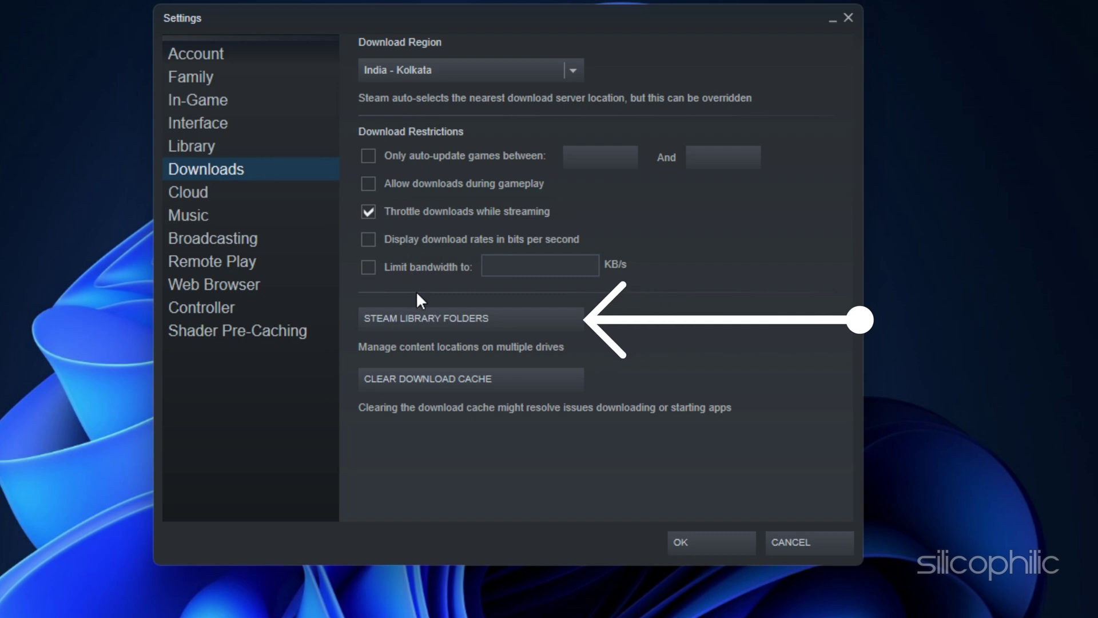
click(428, 322)
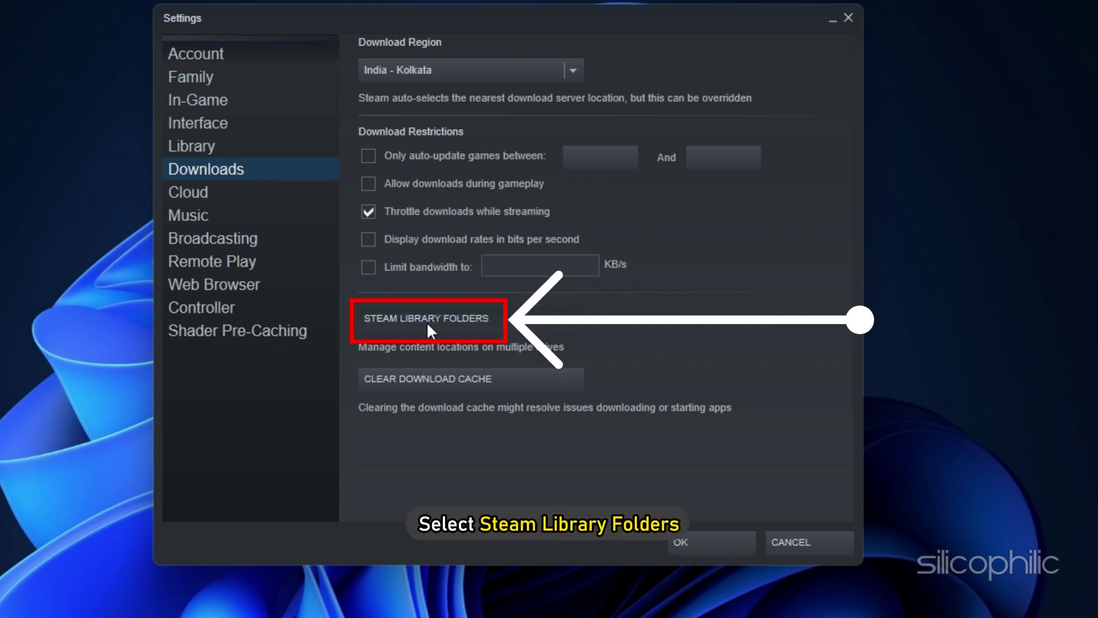
Step: Add a new Steam library folder on Local Drive (E:)
click(310, 111)
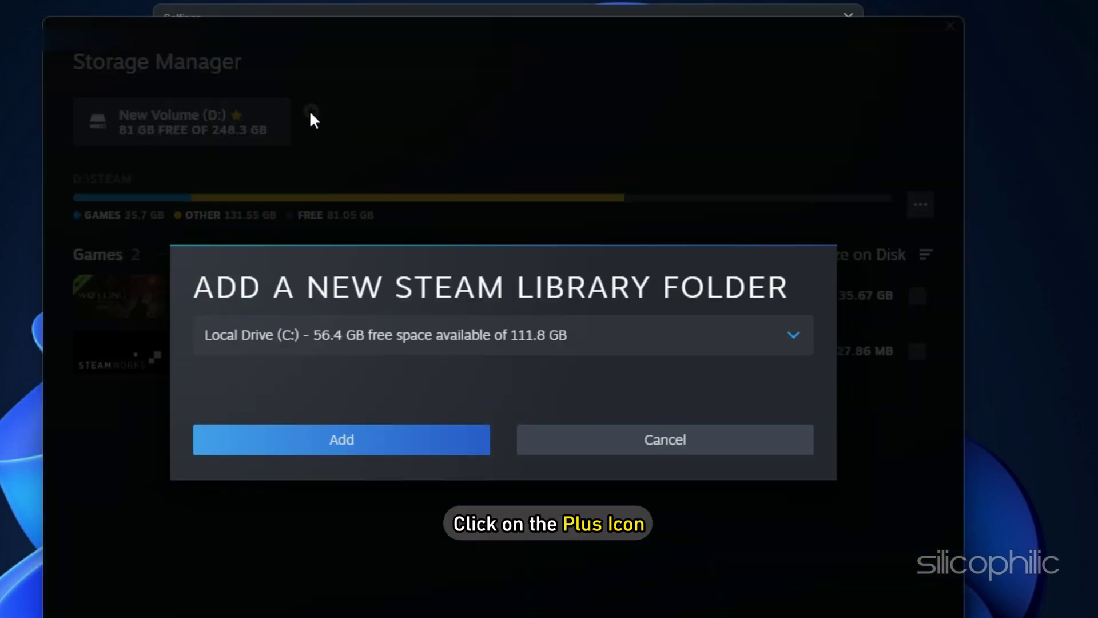
click(795, 339)
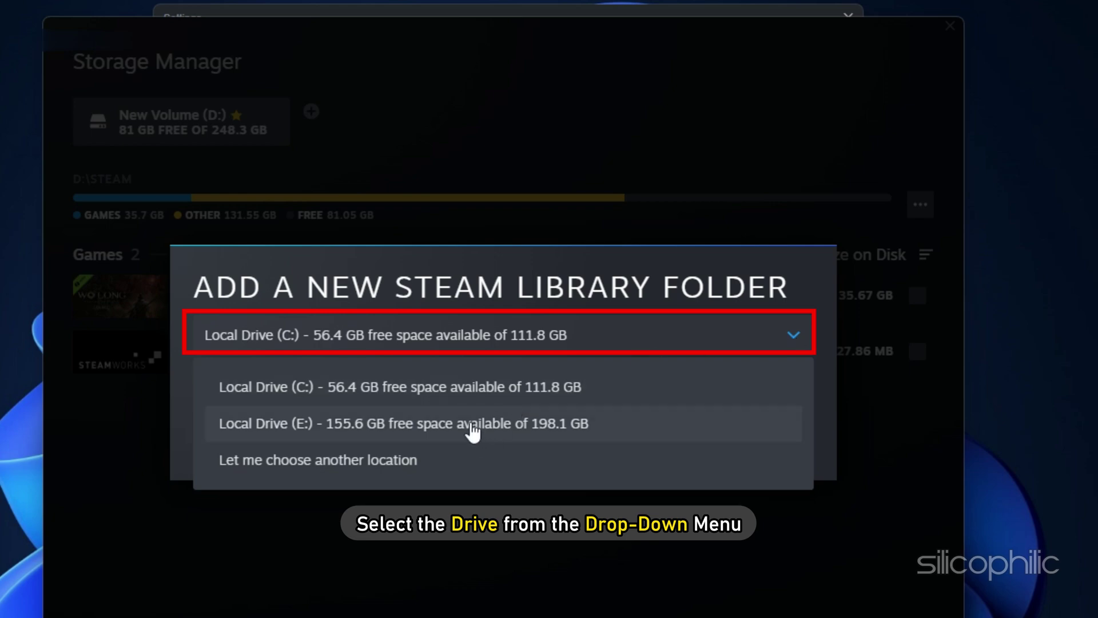
click(472, 429)
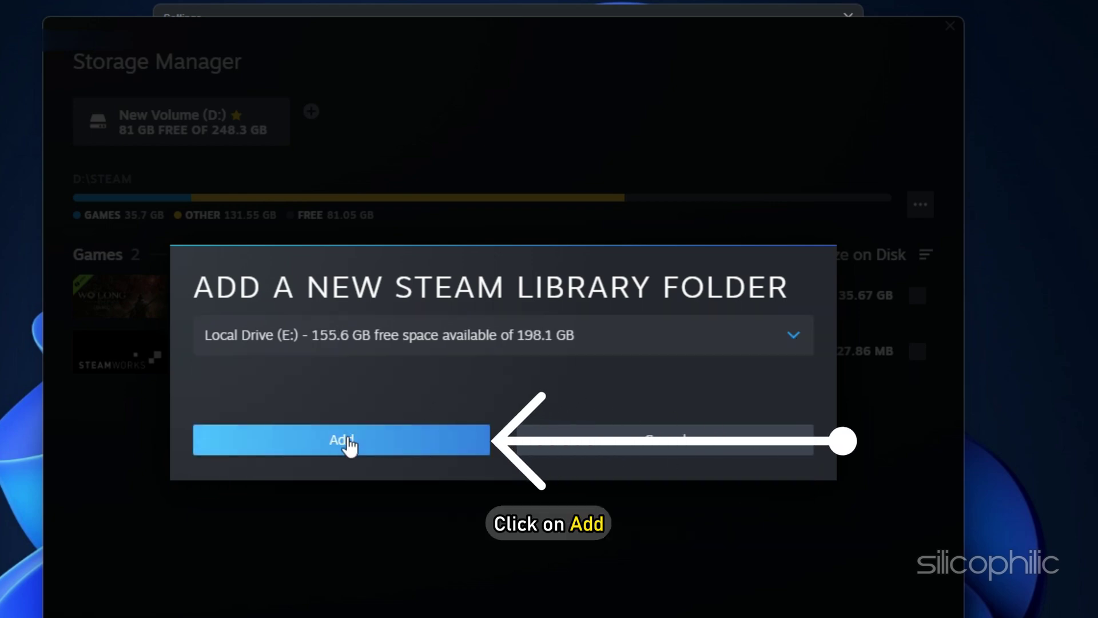
click(350, 444)
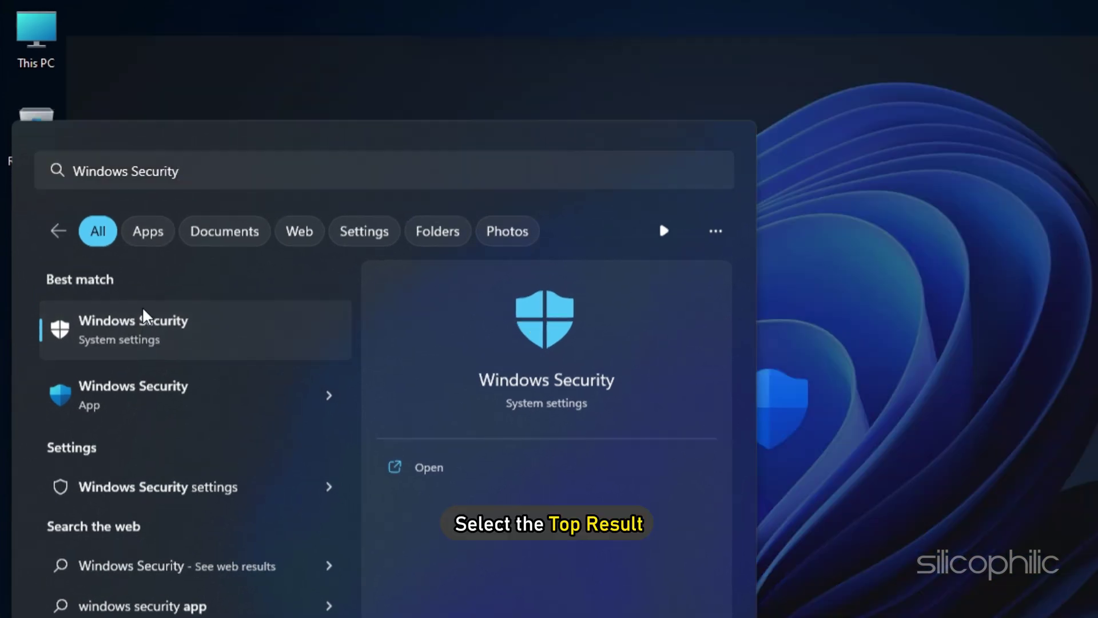
Step: Switch to Windows Security and open the apps allowed through Controlled folder access under ransomware protection, approving the permission request
click(142, 307)
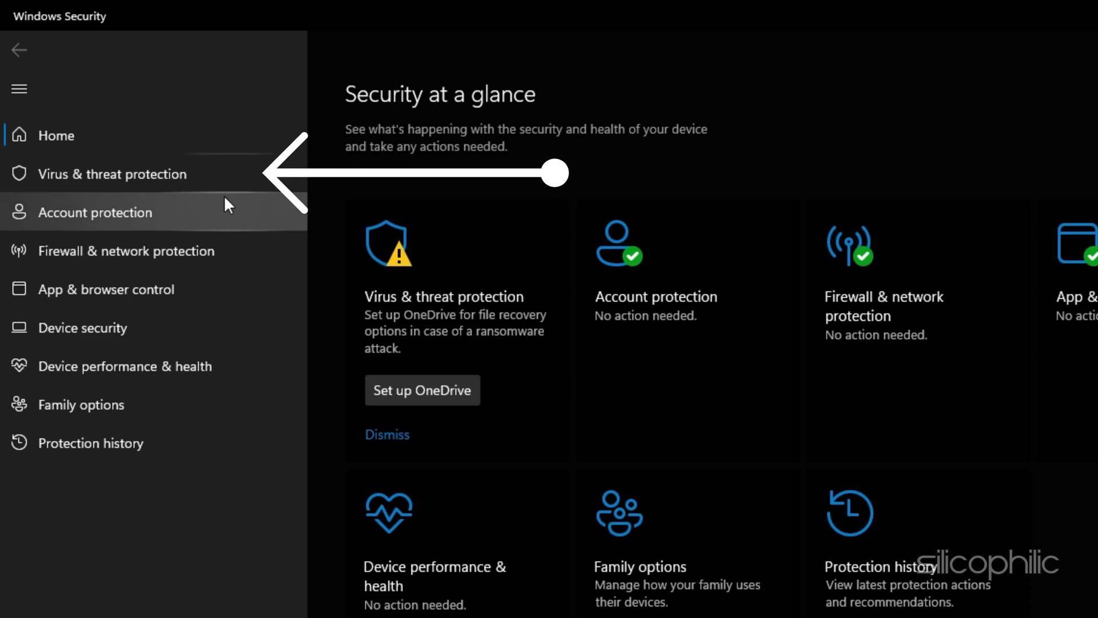
click(97, 170)
scroll(531, 484, down, 2)
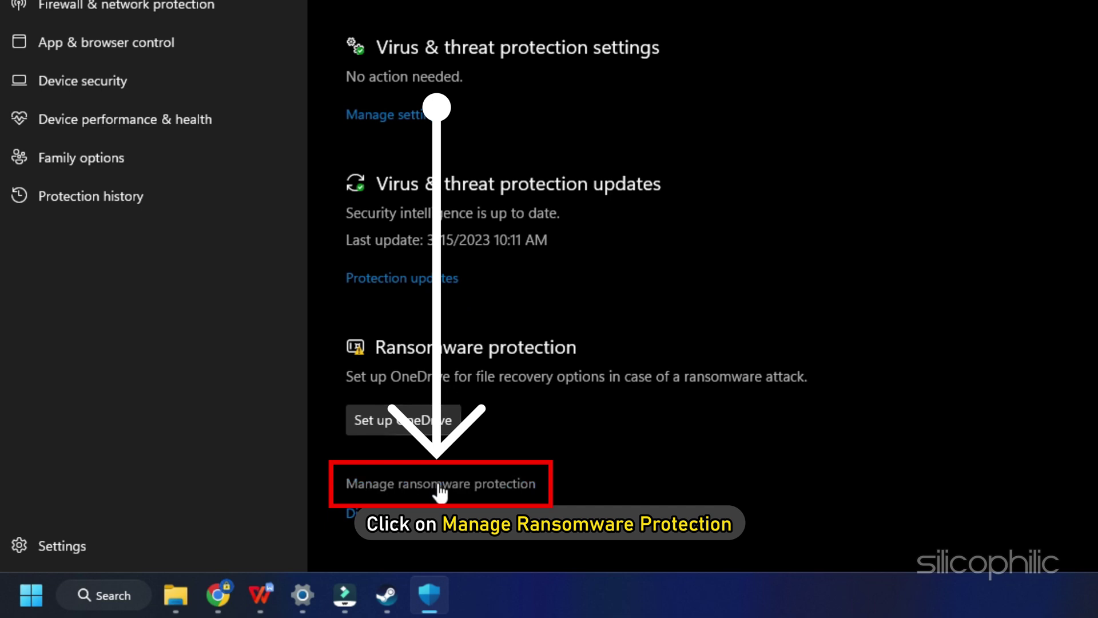
click(439, 485)
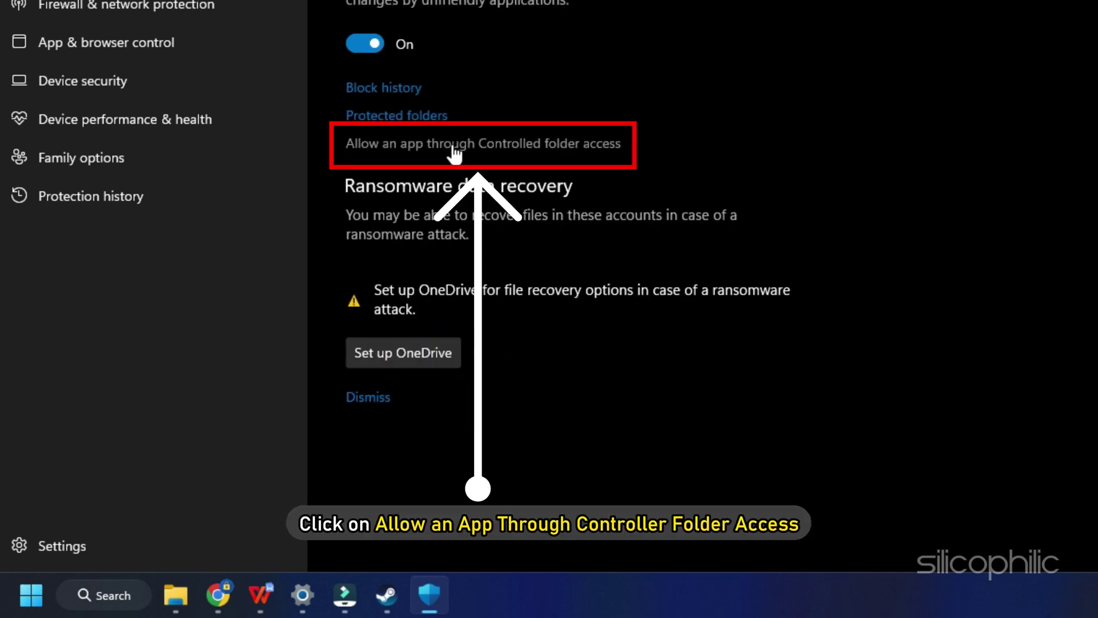
click(453, 147)
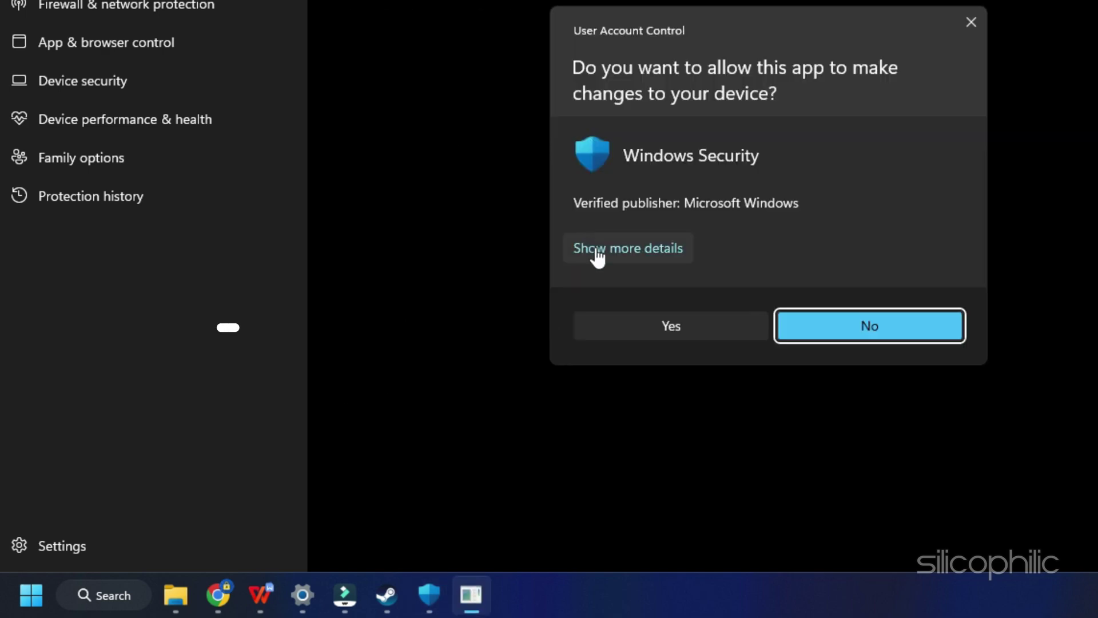
click(669, 329)
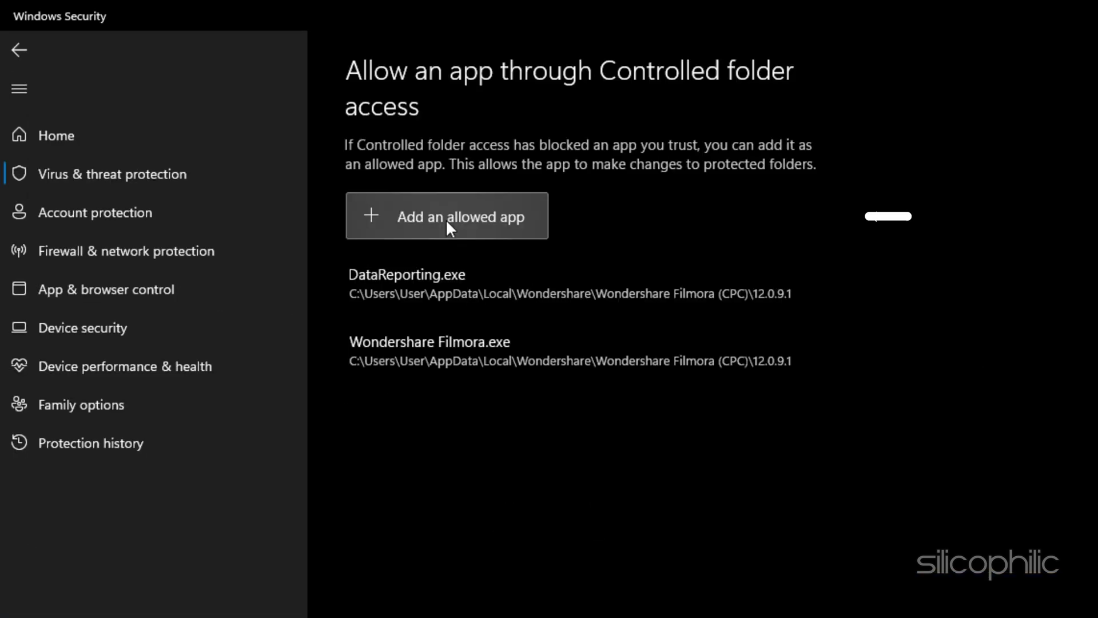
Step: Browse for an allowed app and choose the WoLong application in D:\Steam\steamapps\common\WoLongFallenDynastyDemo
click(448, 226)
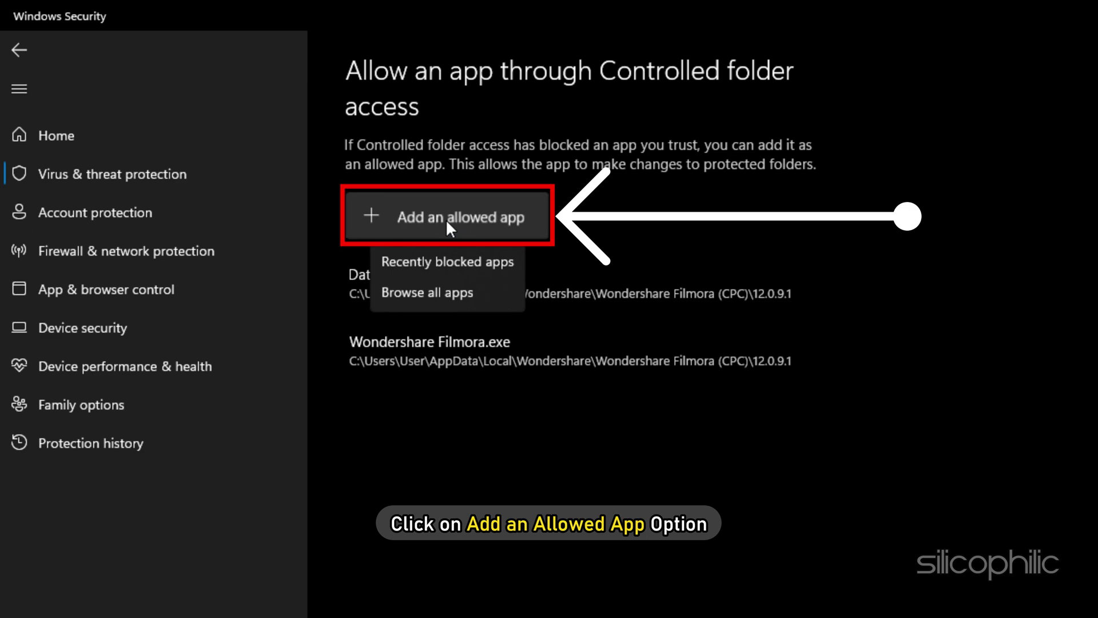
click(445, 289)
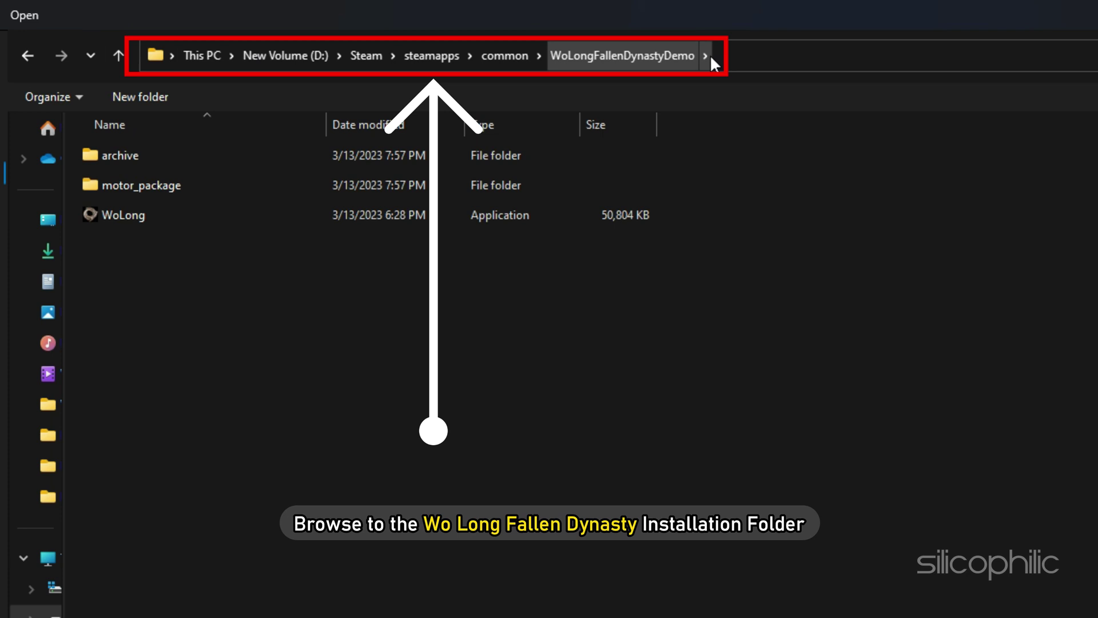
click(113, 215)
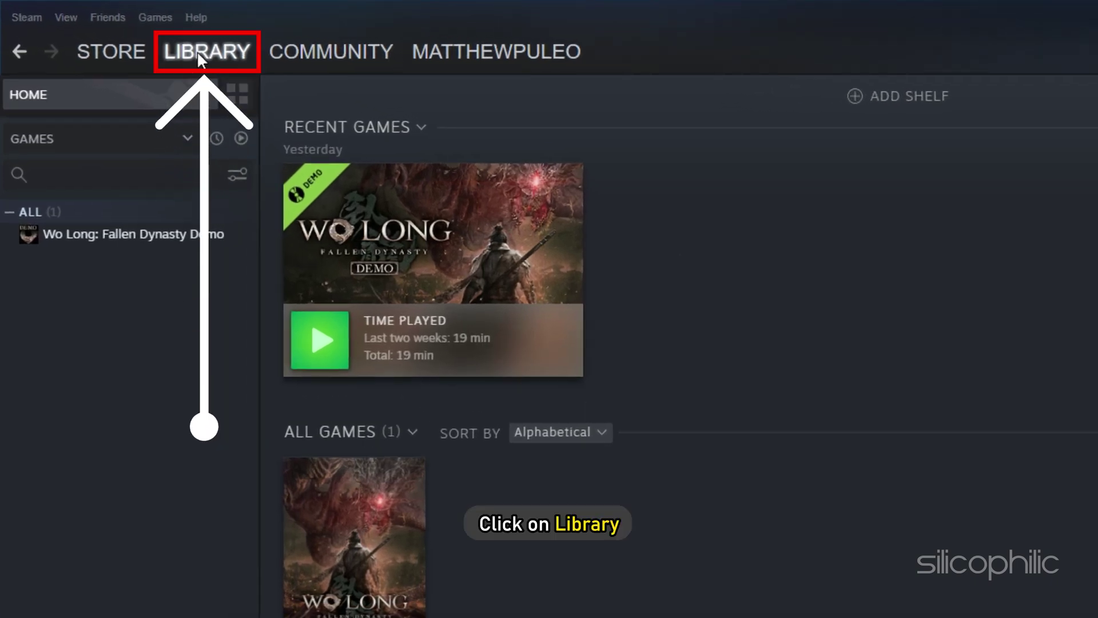
Step: Browse the local files of Wo Long: Fallen Dynasty Demo from the Steam library to check its installation folder path
right_click(106, 236)
mouse_move(159, 322)
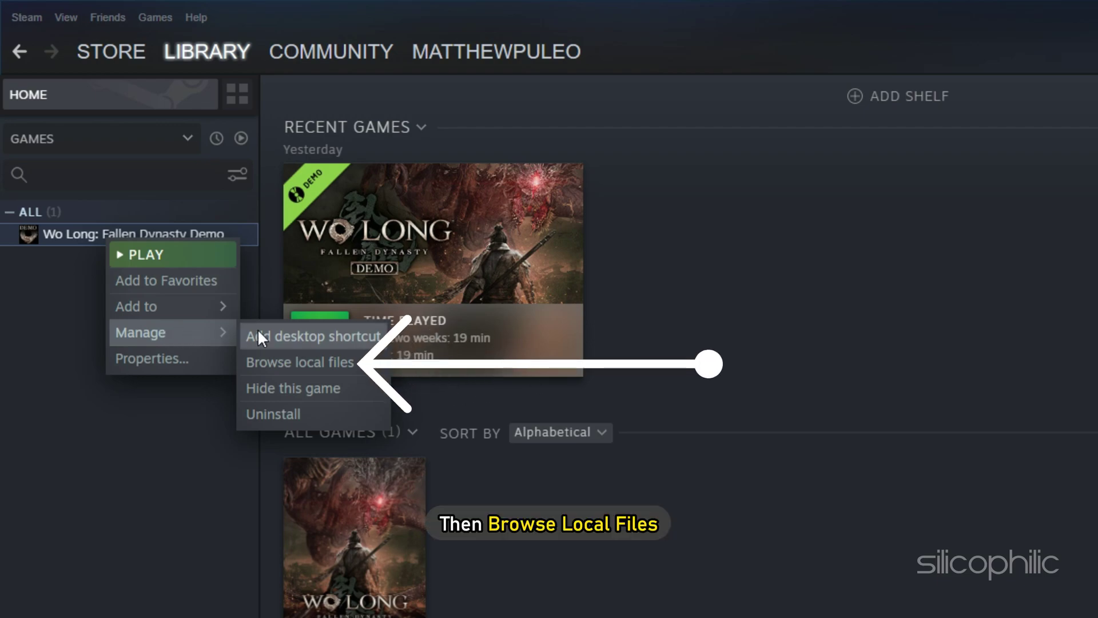
click(318, 362)
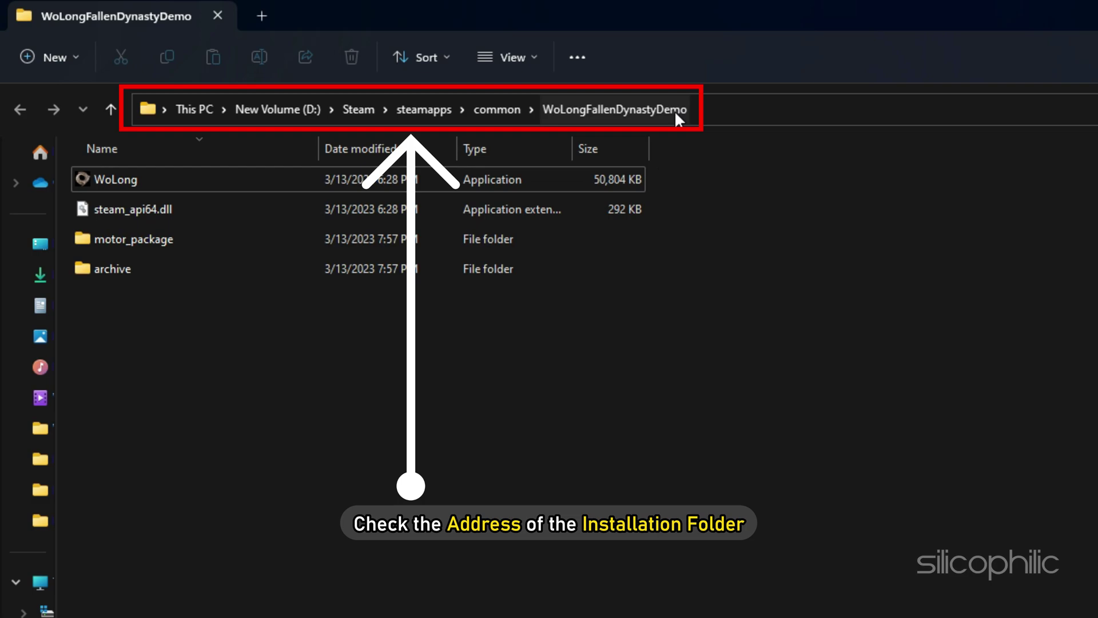
click(97, 181)
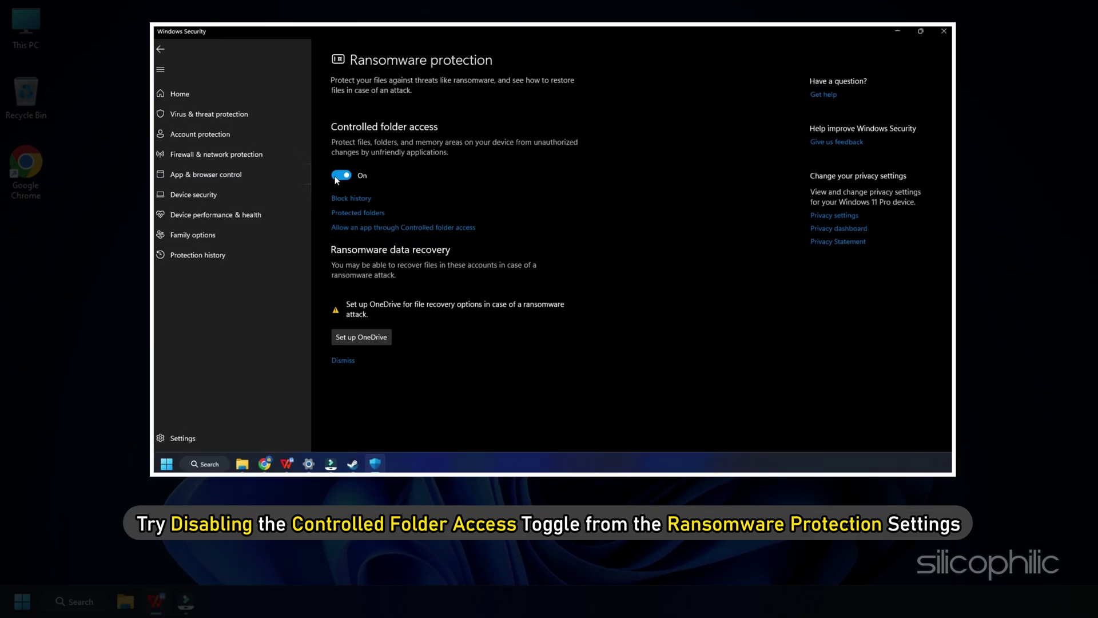
Step: Turn off Controlled folder access in the Windows Security ransomware protection settings and approve the permission request
click(315, 170)
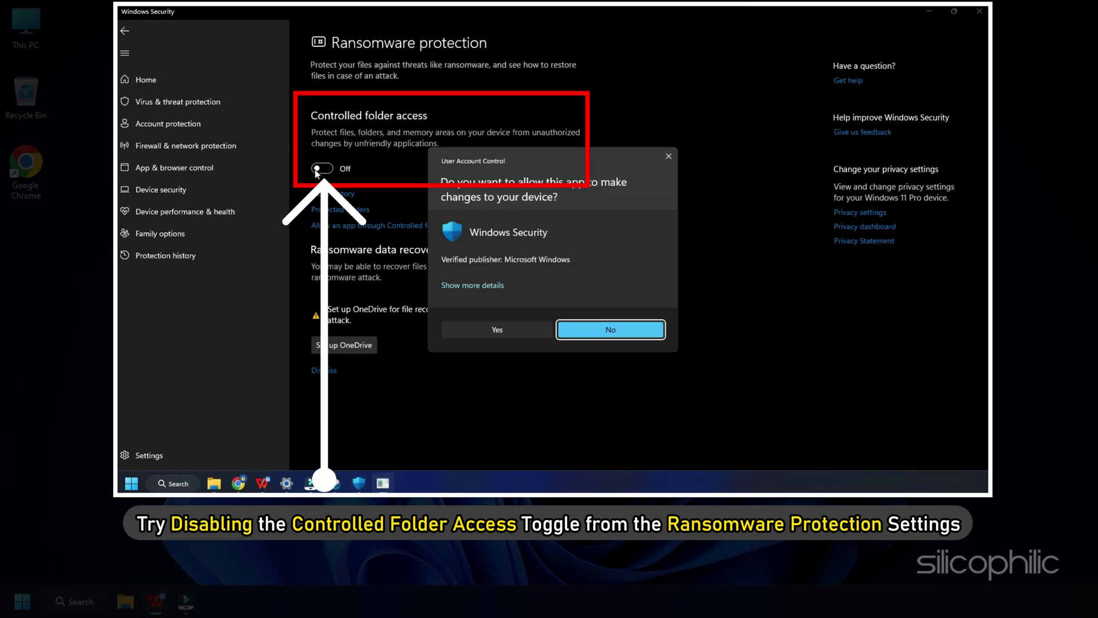
click(488, 329)
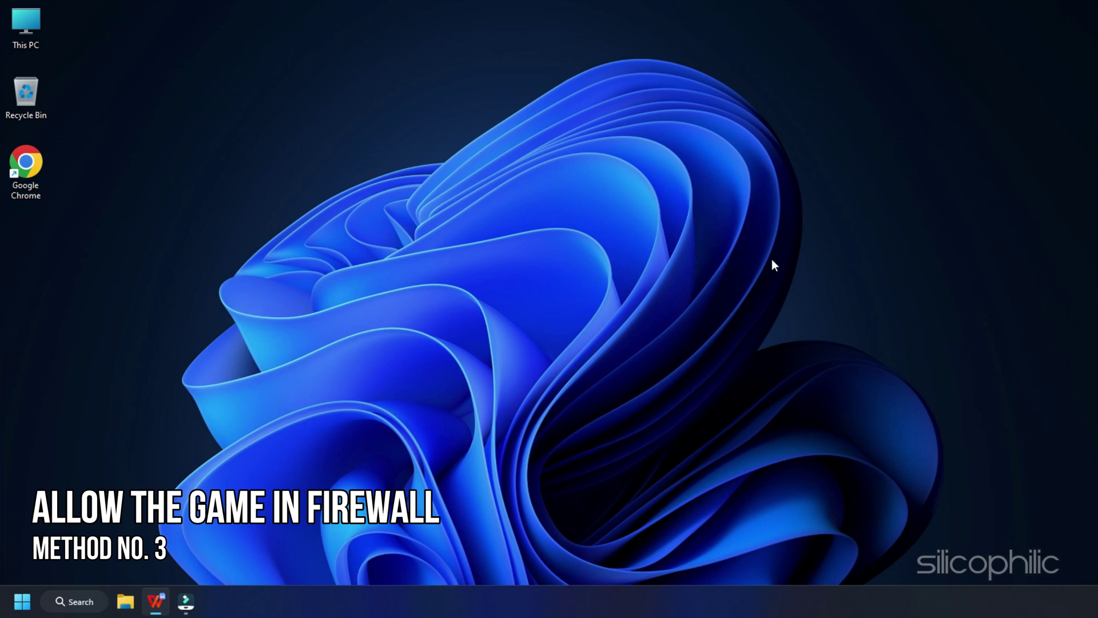
Step: Search Windows for "control panel", open Control Panel and view its items by large icons
click(74, 601)
text(control panel)
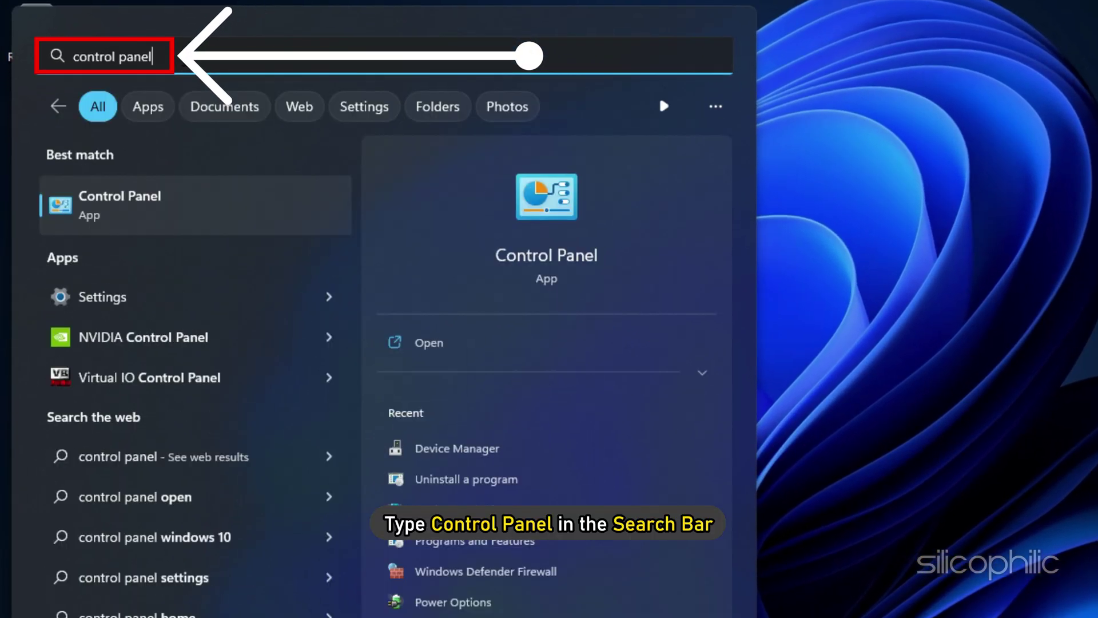
click(113, 208)
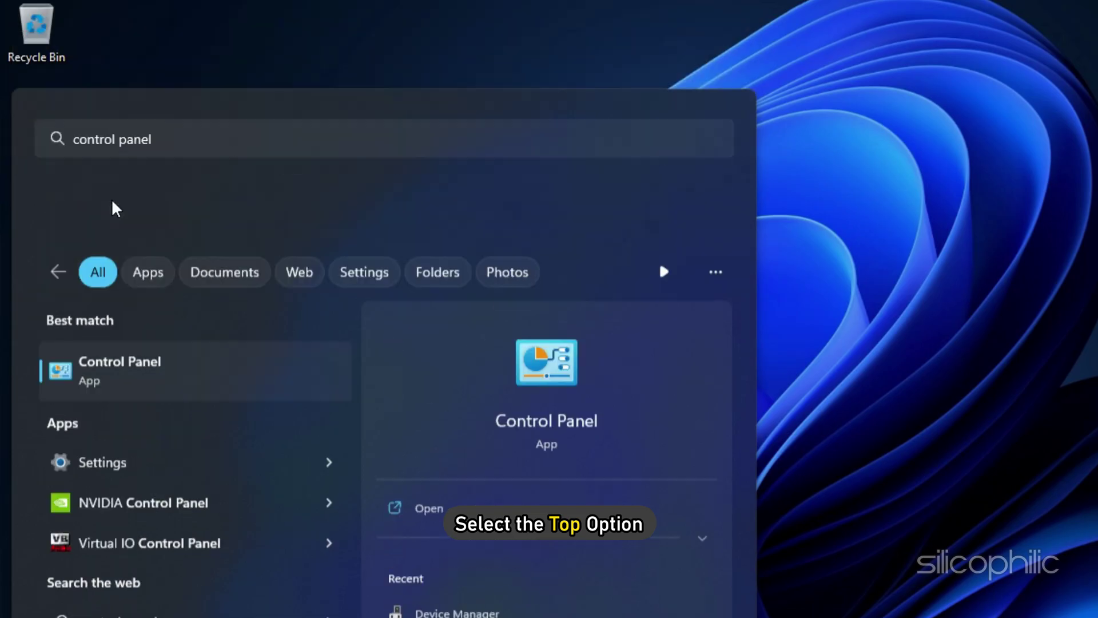
click(1083, 3)
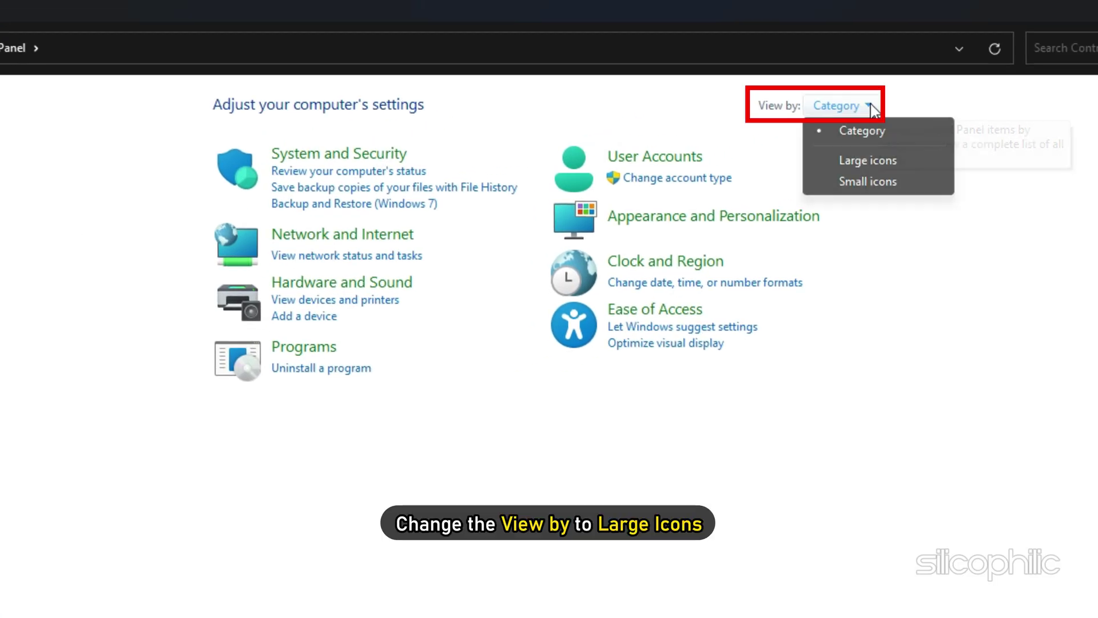
click(869, 161)
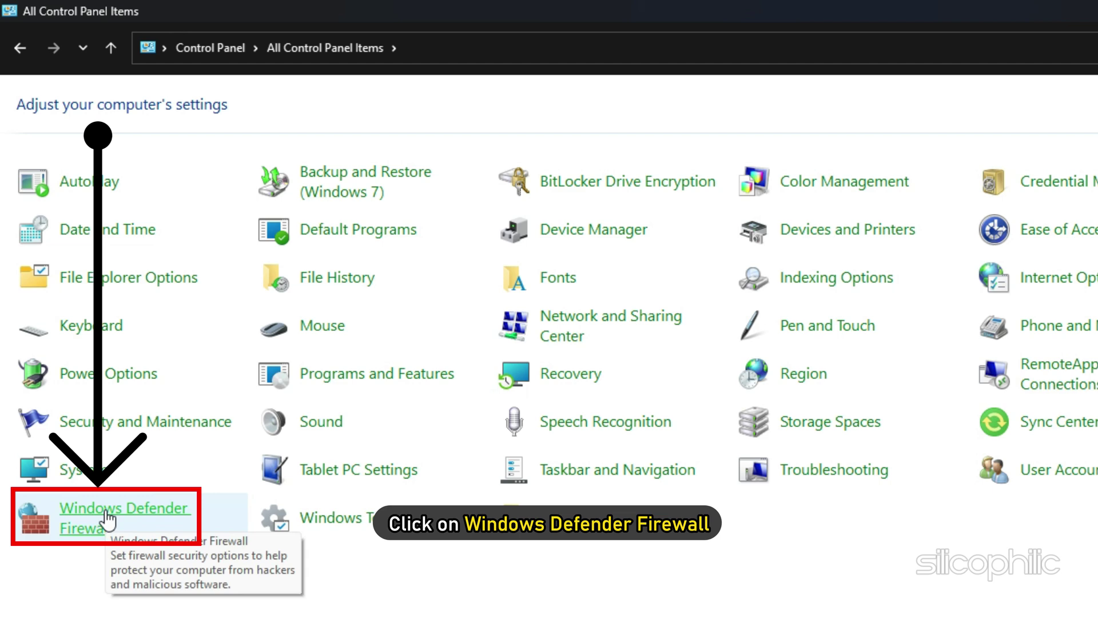
Step: Open the Windows Defender Firewall allowed apps list for editing and select Wo Long: Fallen Dynasty Demo
click(107, 520)
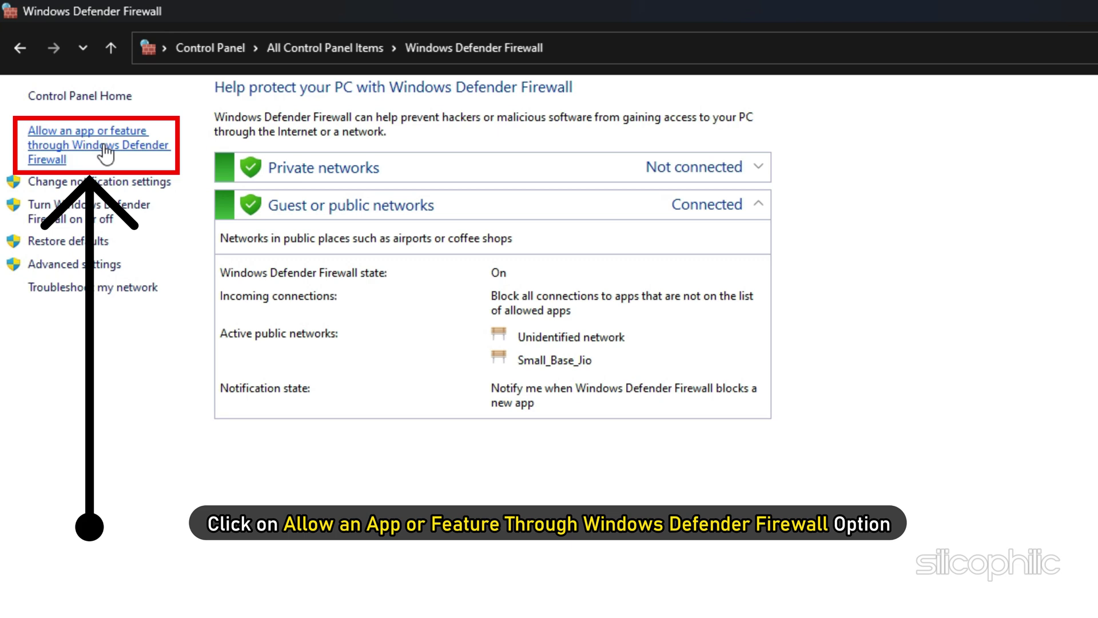
click(106, 153)
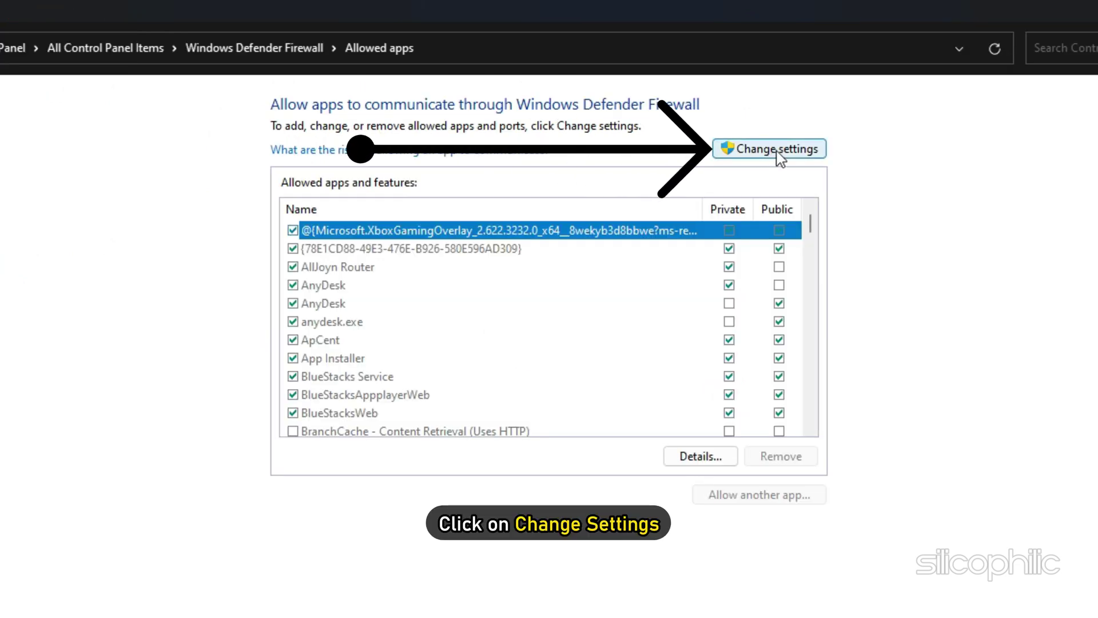
click(775, 150)
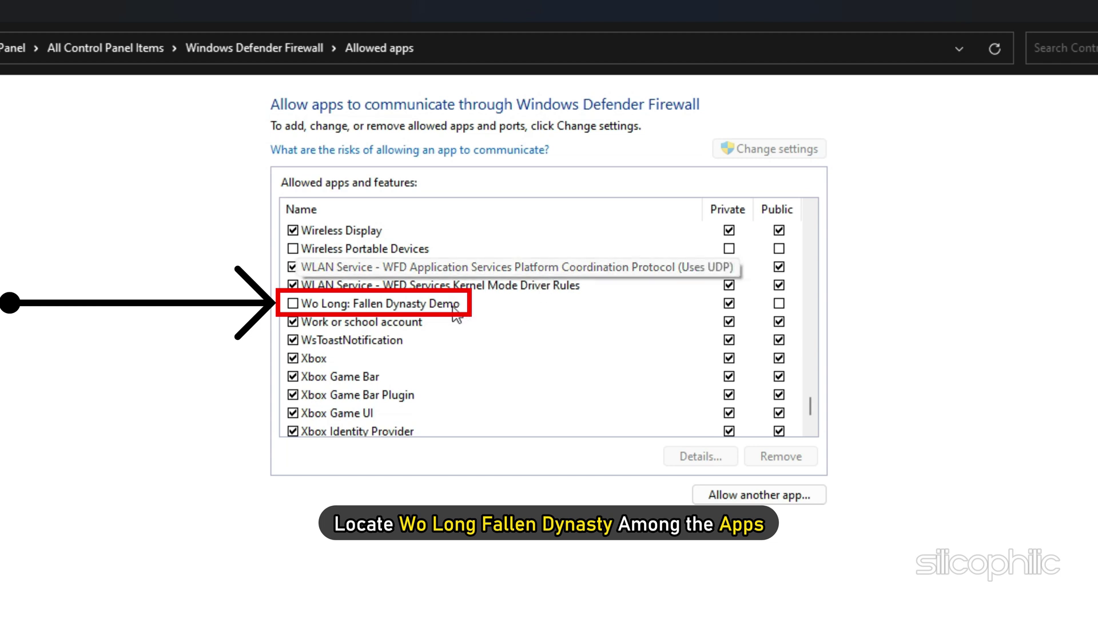
click(452, 305)
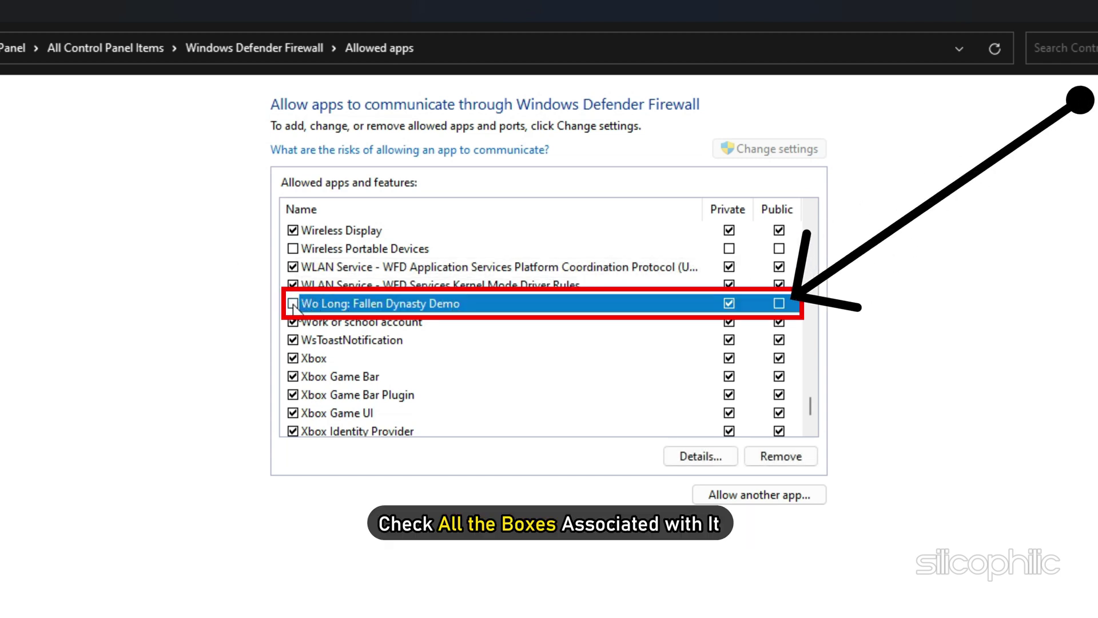